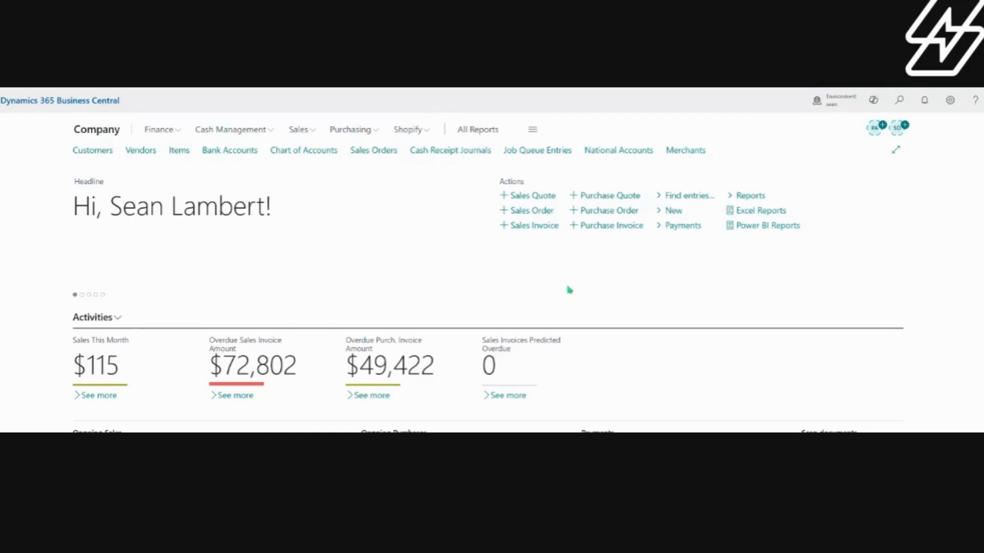
# Step: Open the national accounts list and start a new national account with customer Storm as the parent
pyautogui.click(612, 151)
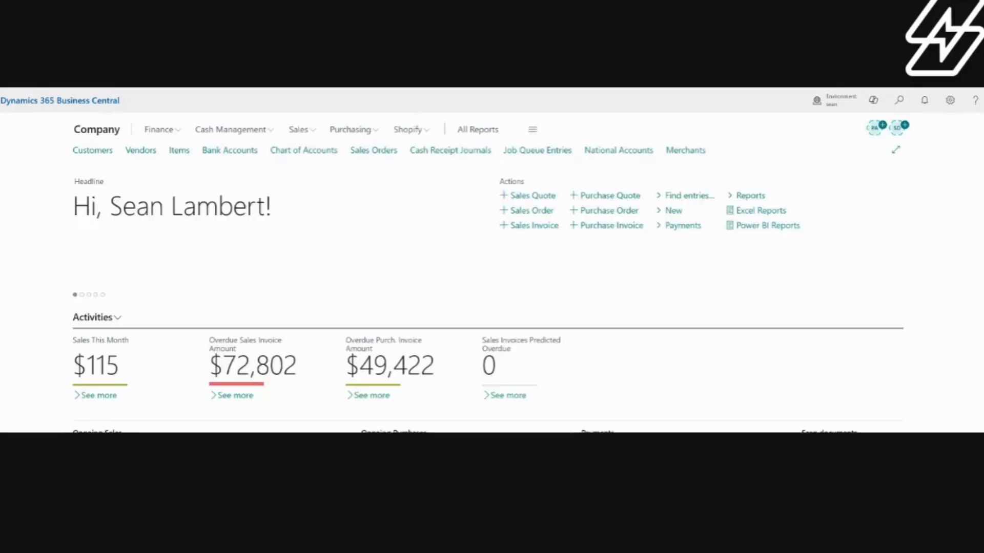
pyautogui.click(78, 151)
pyautogui.scroll(-2, 445, 251)
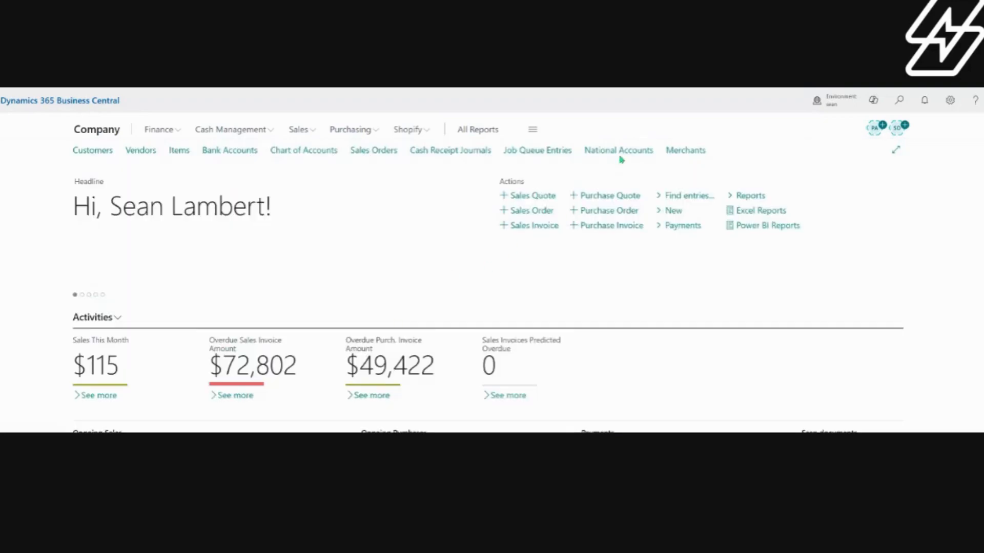
pyautogui.click(618, 154)
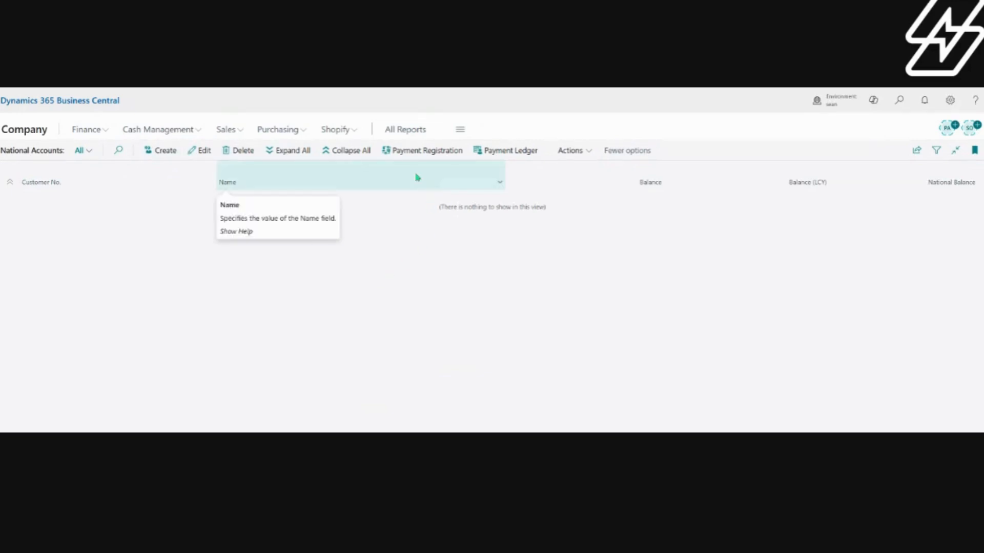
pyautogui.click(156, 151)
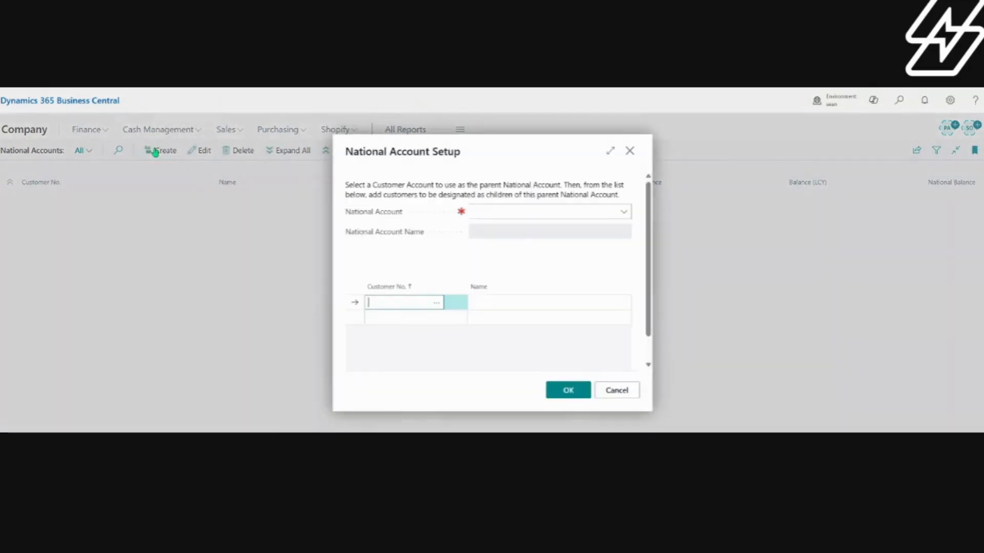
pyautogui.click(622, 212)
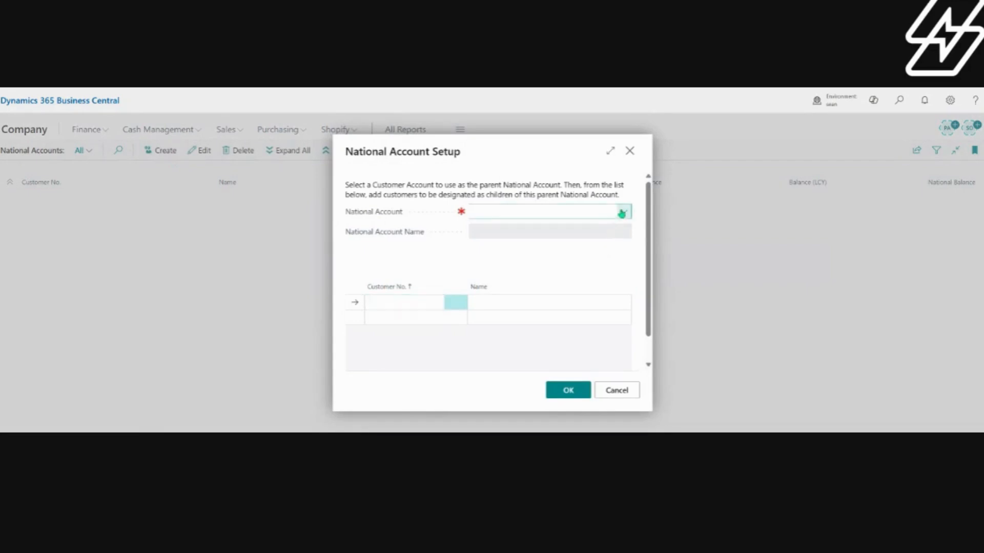
pyautogui.scroll(-5, 550, 270)
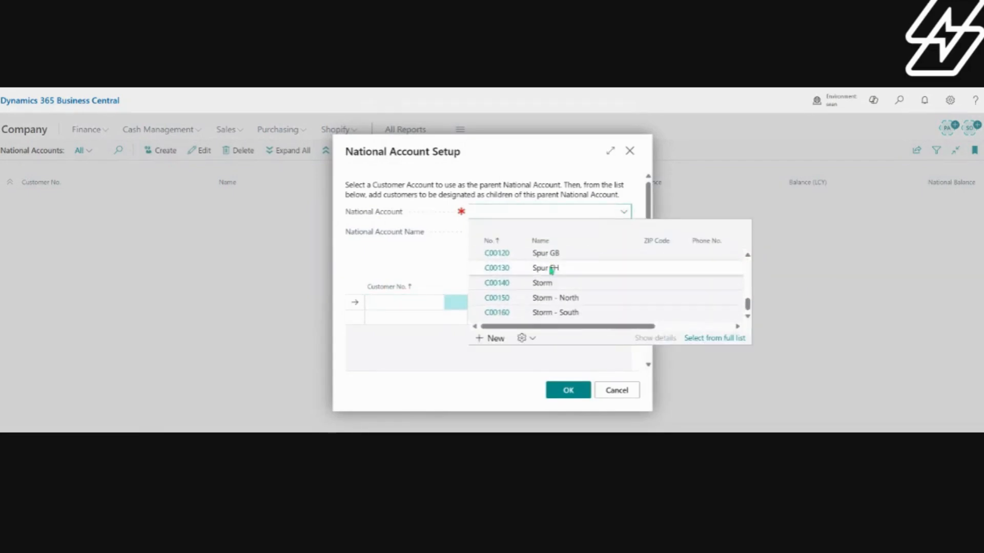
pyautogui.click(502, 283)
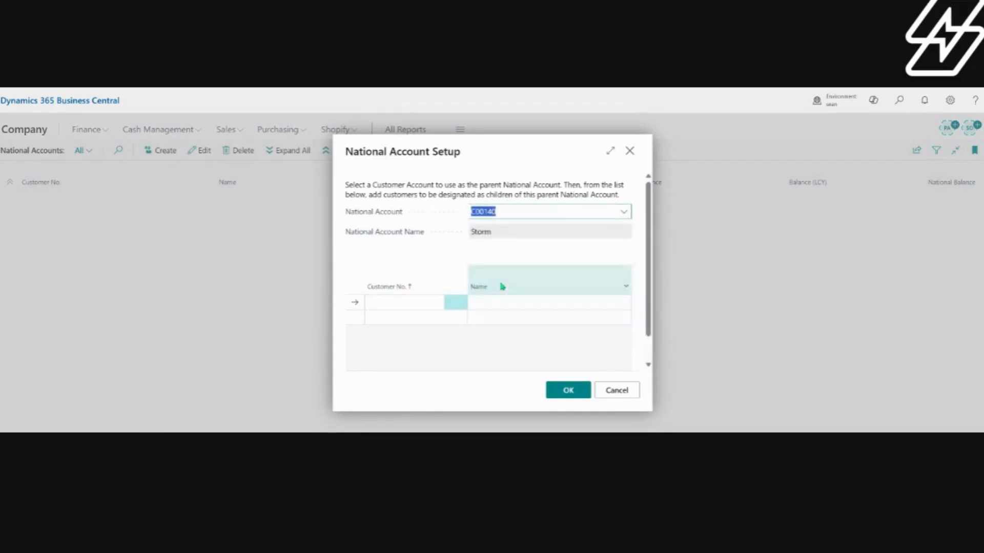
# Step: Add customer Storm - North as the first child of the Storm national account
pyautogui.click(393, 303)
pyautogui.click(436, 308)
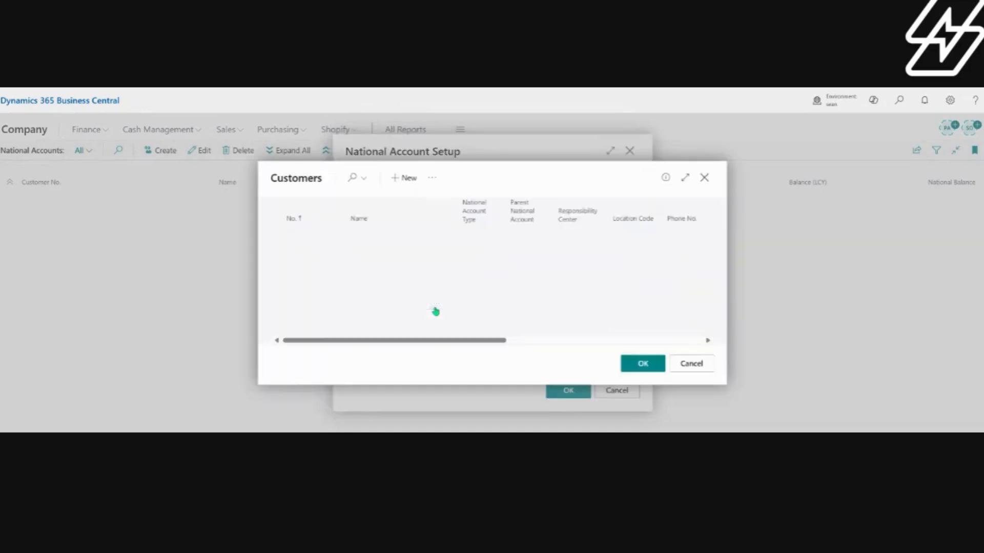
pyautogui.scroll(-5, 374, 259)
pyautogui.scroll(-1, 375, 259)
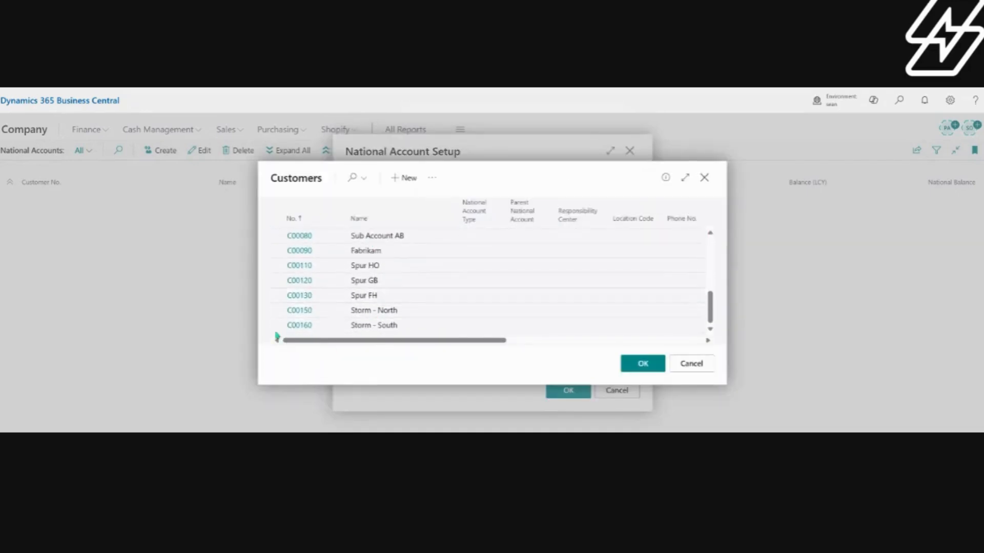
pyautogui.click(290, 313)
# Step: Add customer Storm - South as the second child and confirm the national account setup
pyautogui.click(420, 321)
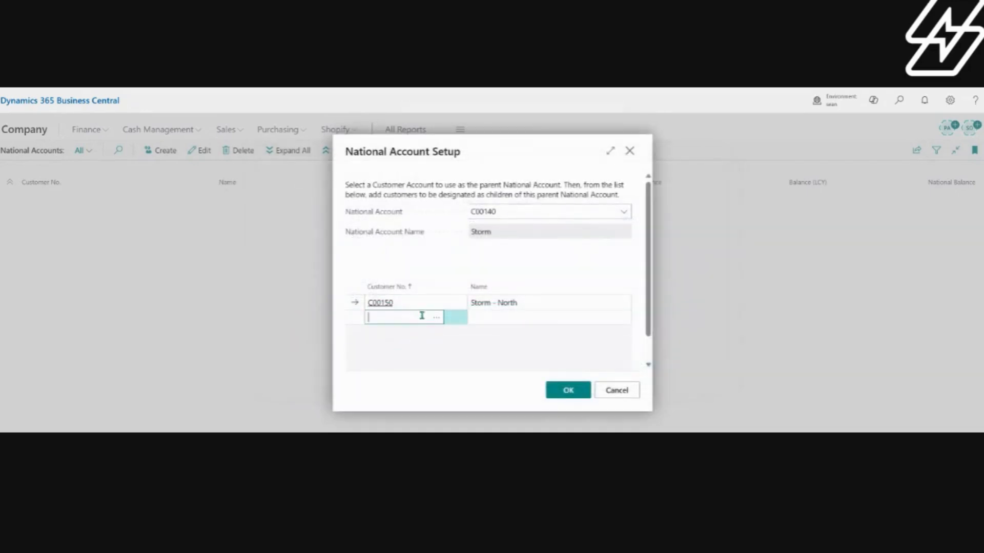
pyautogui.click(435, 320)
pyautogui.scroll(-6, 321, 282)
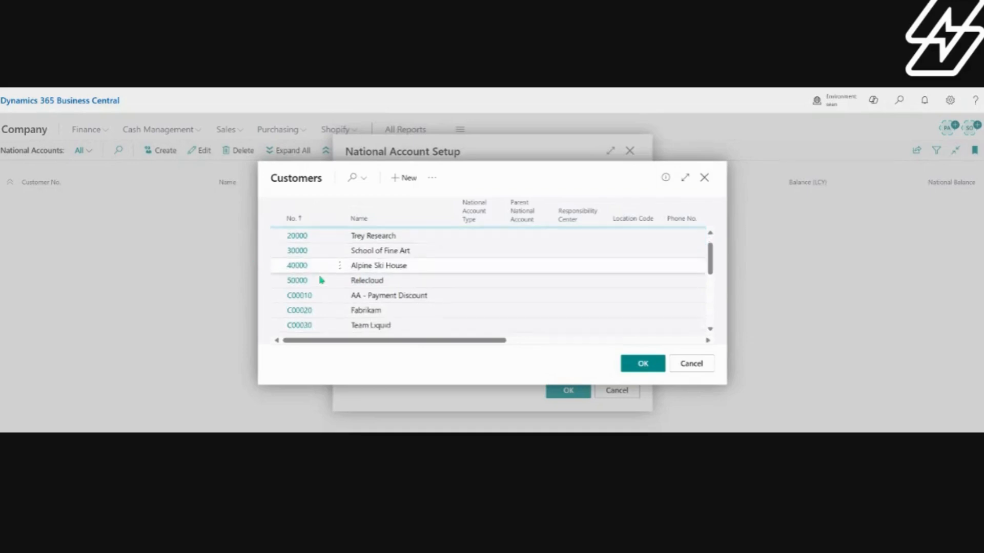
pyautogui.click(292, 328)
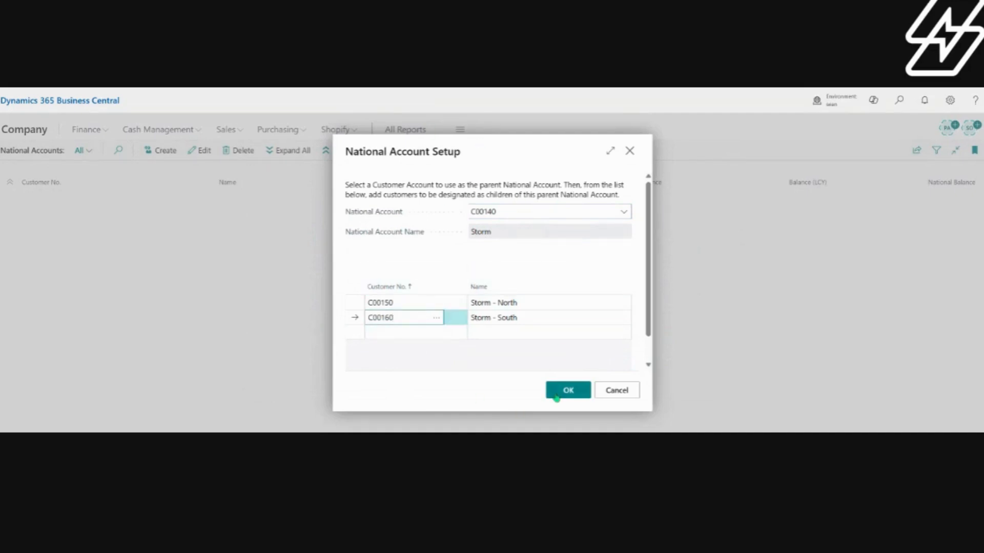
pyautogui.click(557, 397)
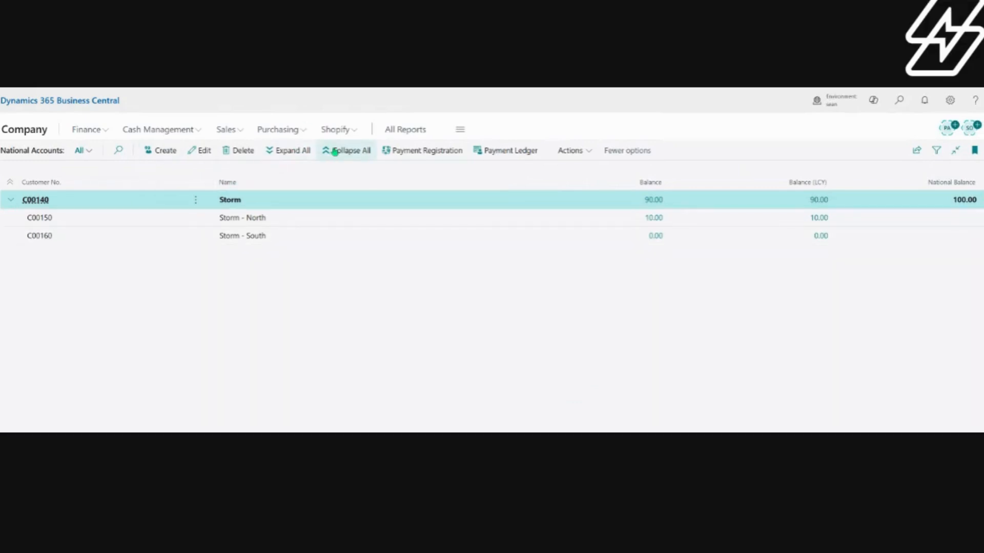
# Step: Collapse and re-expand the national accounts hierarchy, and inspect the Storm and Storm - North rows
pyautogui.click(335, 152)
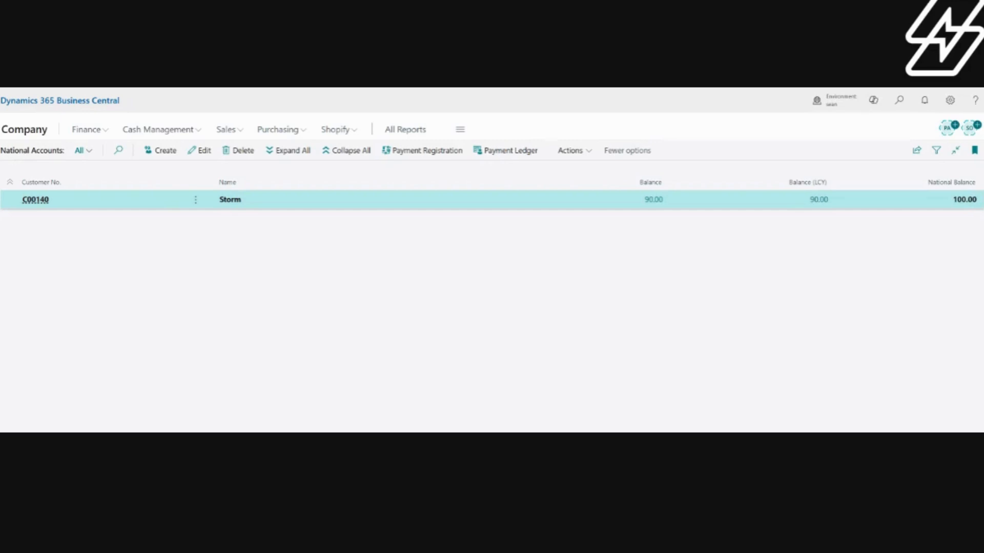
pyautogui.click(284, 152)
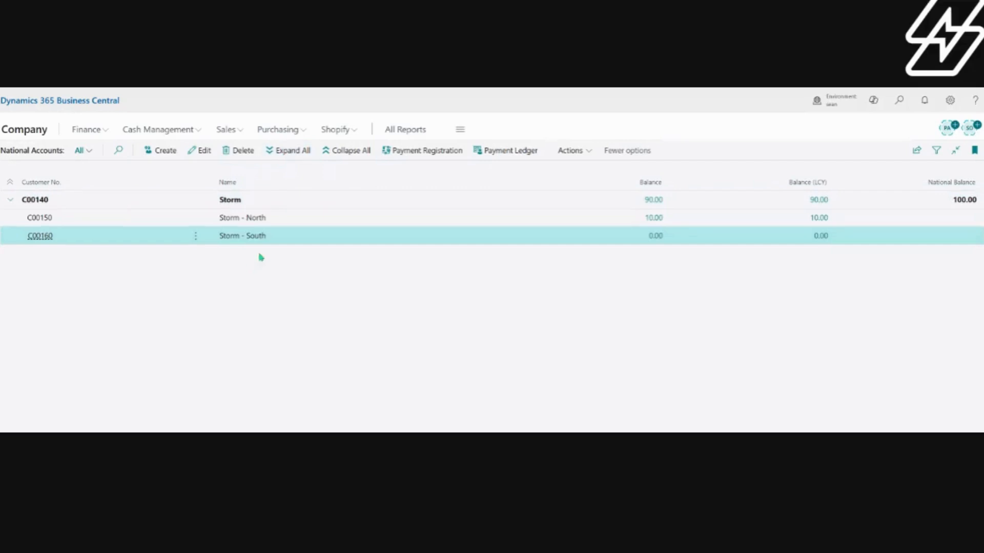
pyautogui.click(274, 200)
pyautogui.click(288, 223)
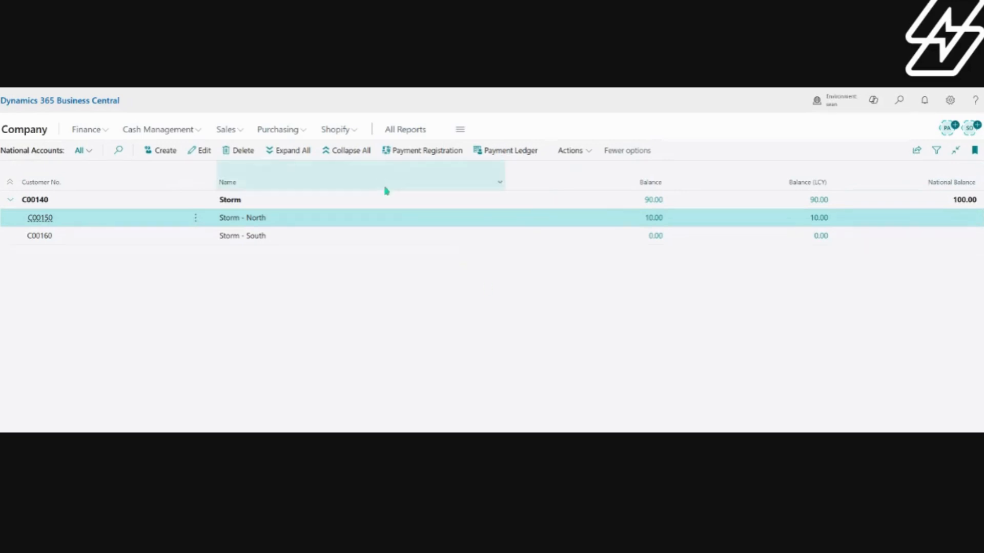
# Step: Open payment registration for the Storm national account and check which national accounts can be chosen
pyautogui.click(378, 202)
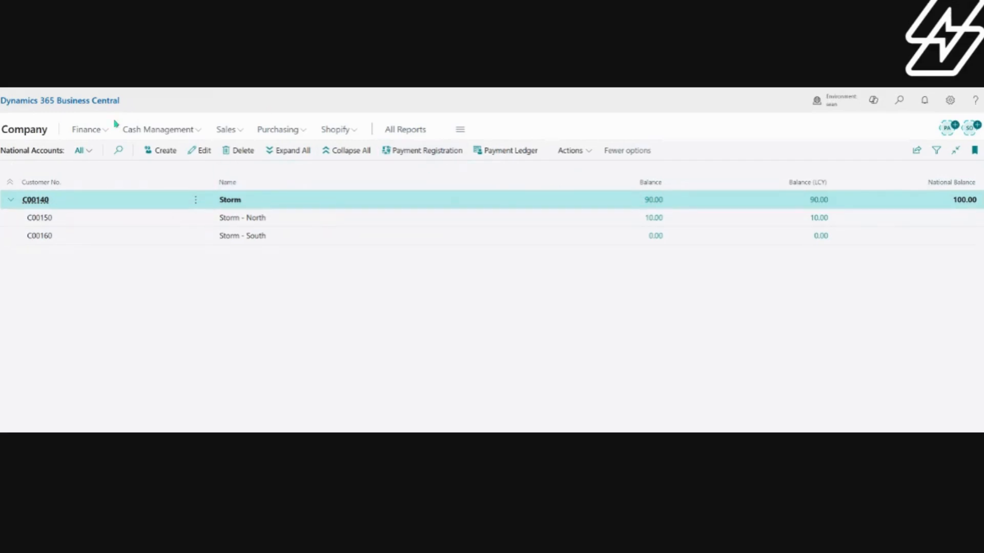
pyautogui.click(434, 154)
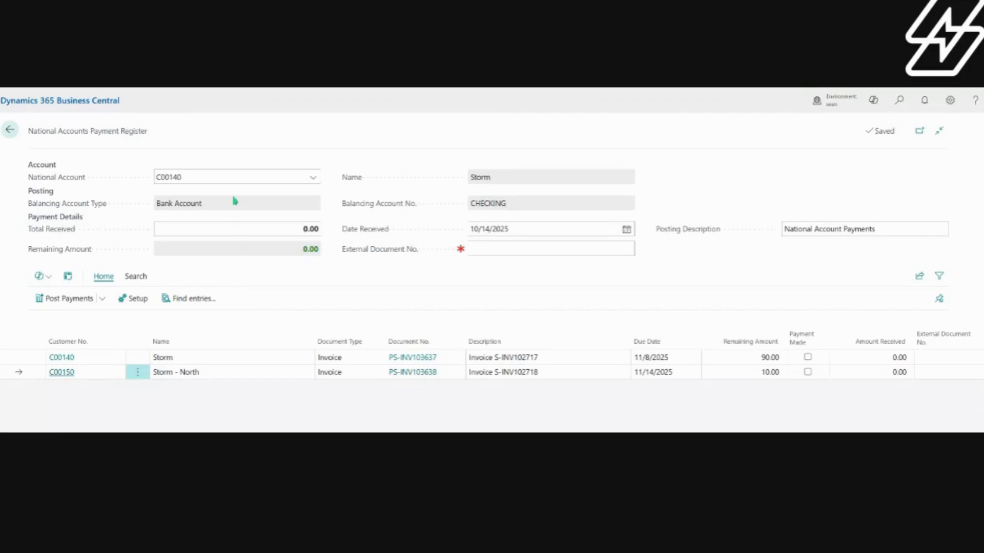
pyautogui.click(198, 175)
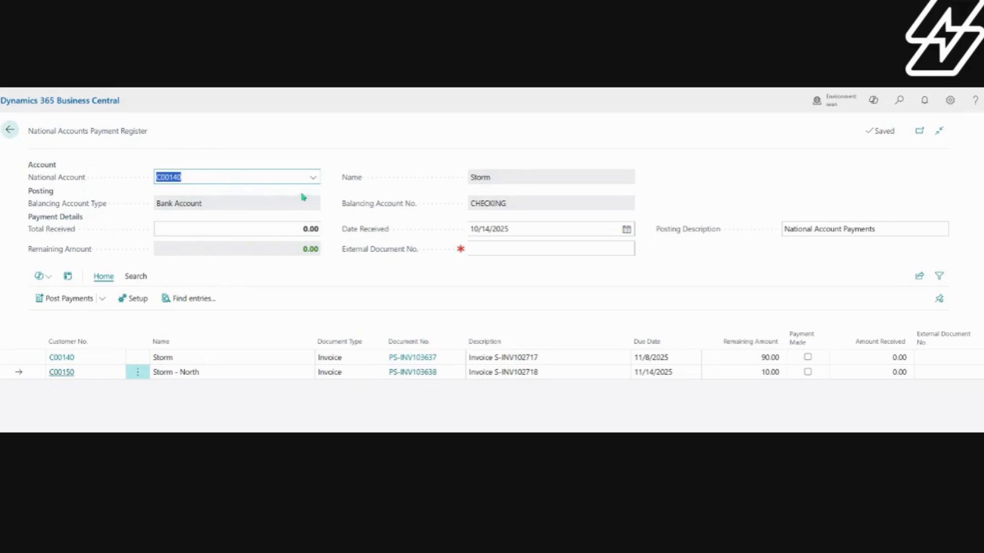
pyautogui.click(307, 176)
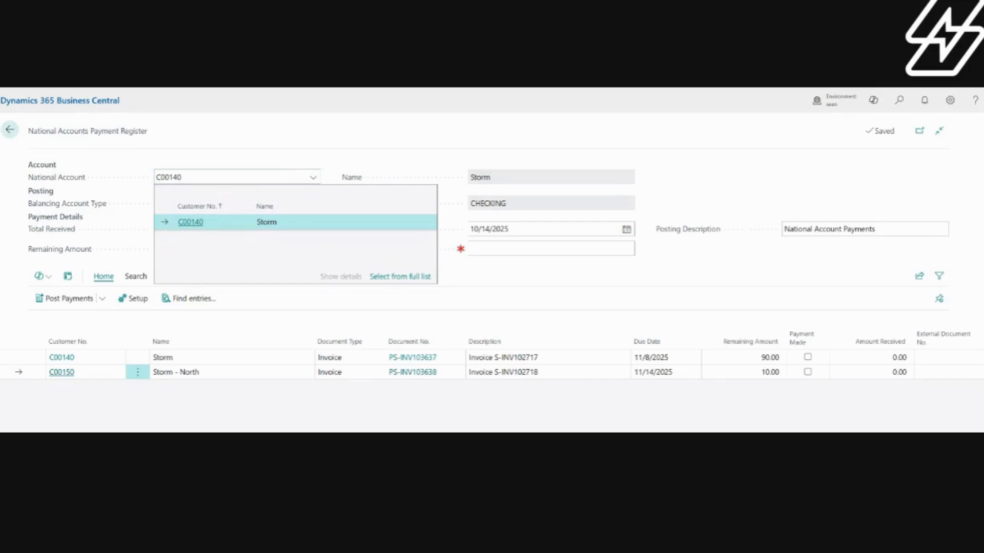
pyautogui.click(246, 330)
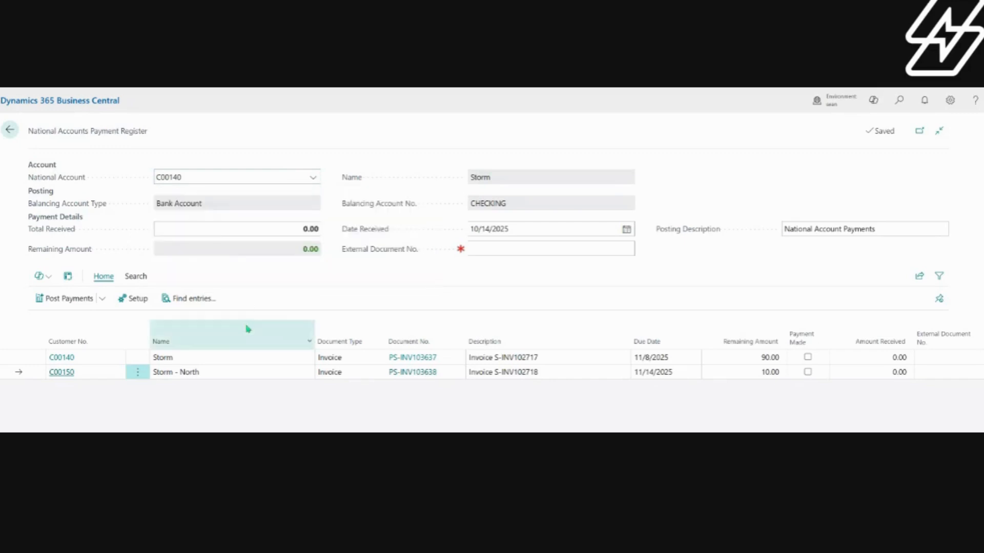
# Step: Set the total received for the Storm payment to 100
pyautogui.click(185, 234)
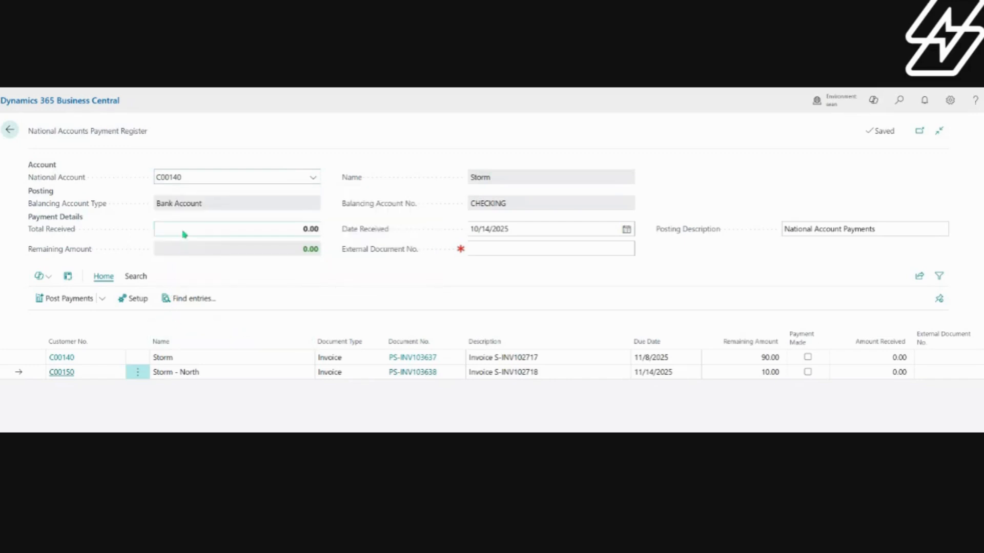
pyautogui.click(182, 230)
pyautogui.write('100')
pyautogui.press('Tab')
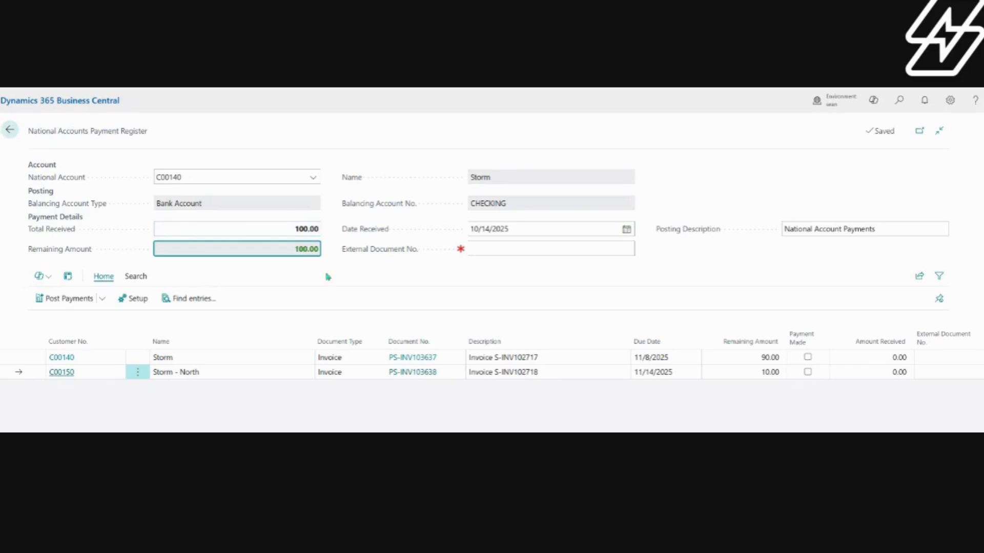
# Step: Enter CHECK123 as the payment's external document number, keeping the received date and posting description
pyautogui.click(555, 229)
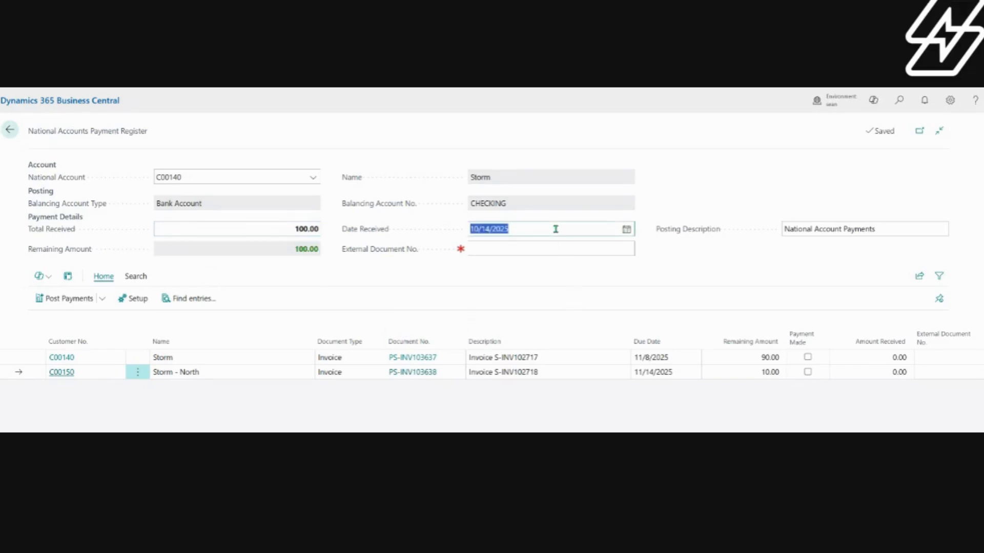
pyautogui.click(526, 251)
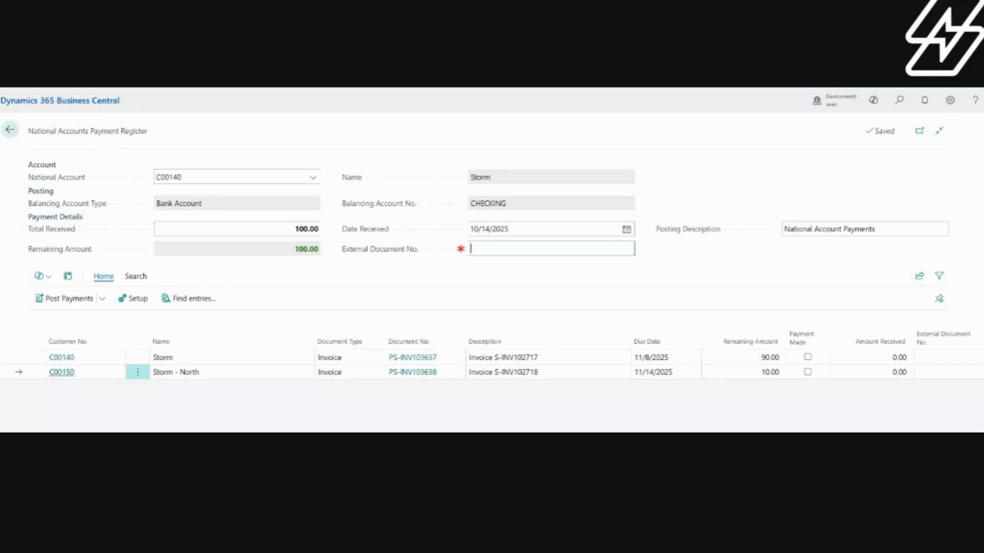
pyautogui.write('CHECK123')
pyautogui.press('Tab')
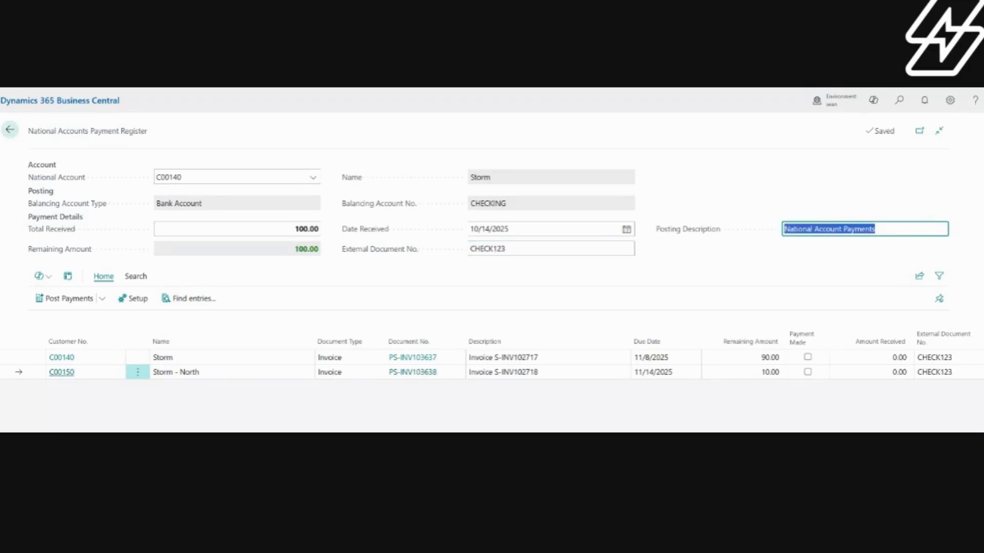
pyautogui.click(917, 231)
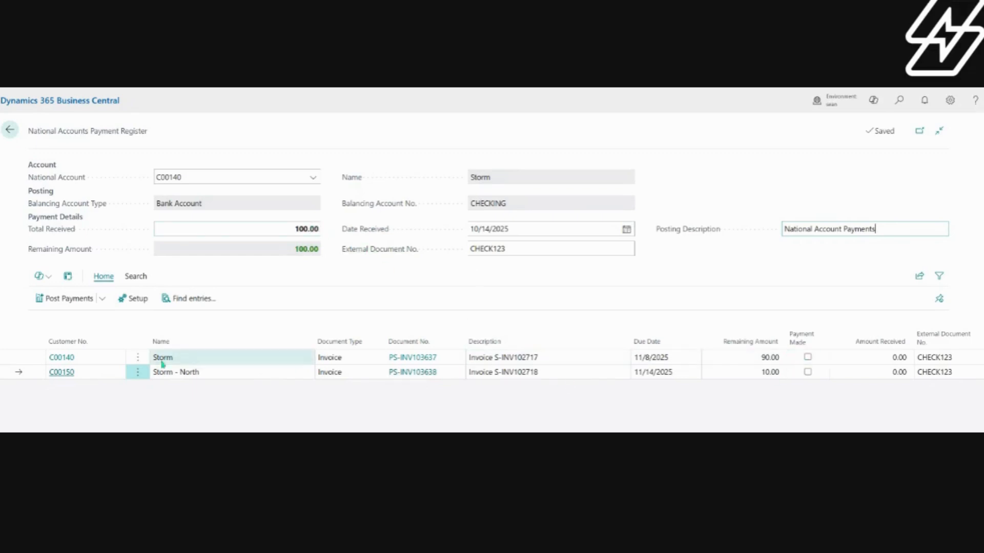
# Step: Mark payment made on the Storm and Storm - North invoices and clear both marks again
pyautogui.click(182, 359)
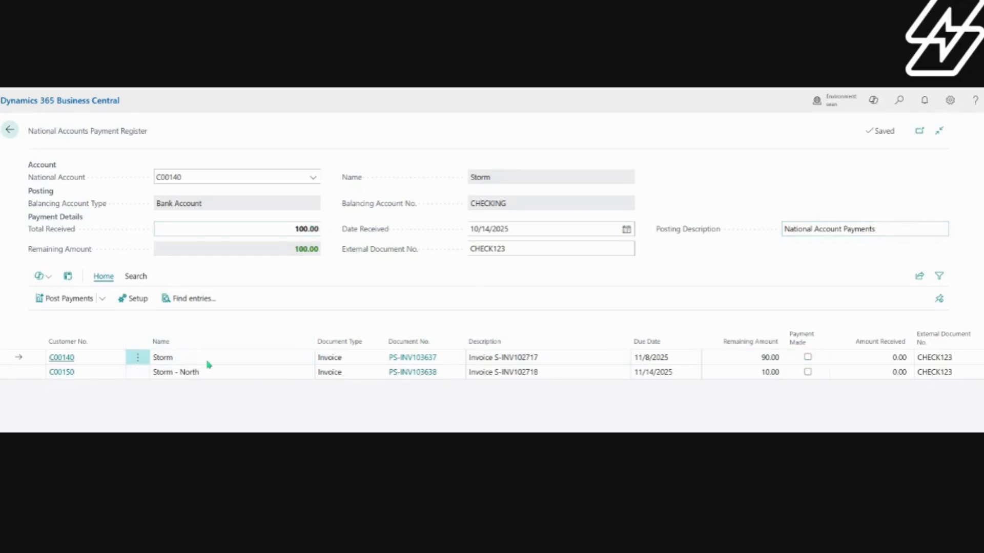
pyautogui.click(221, 375)
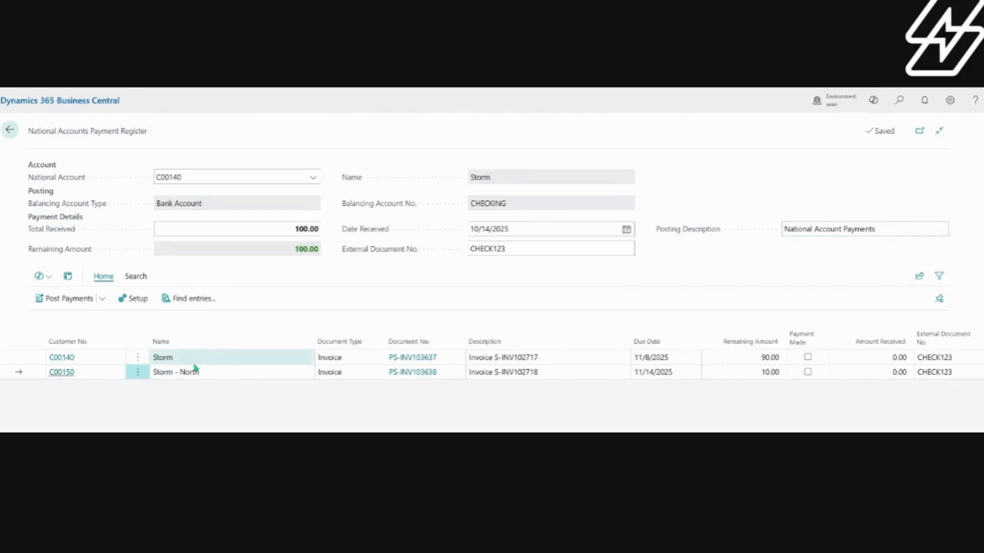
pyautogui.click(808, 358)
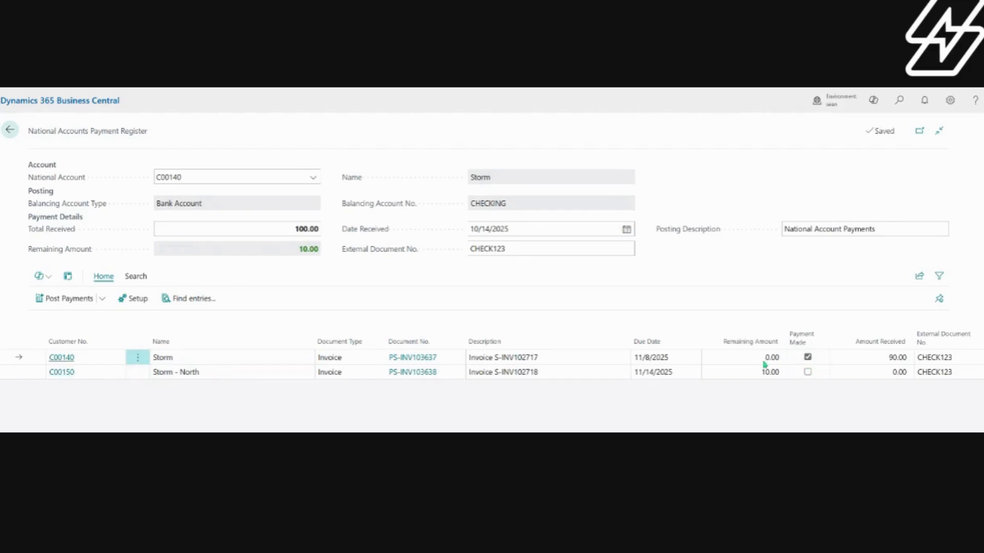
pyautogui.click(809, 373)
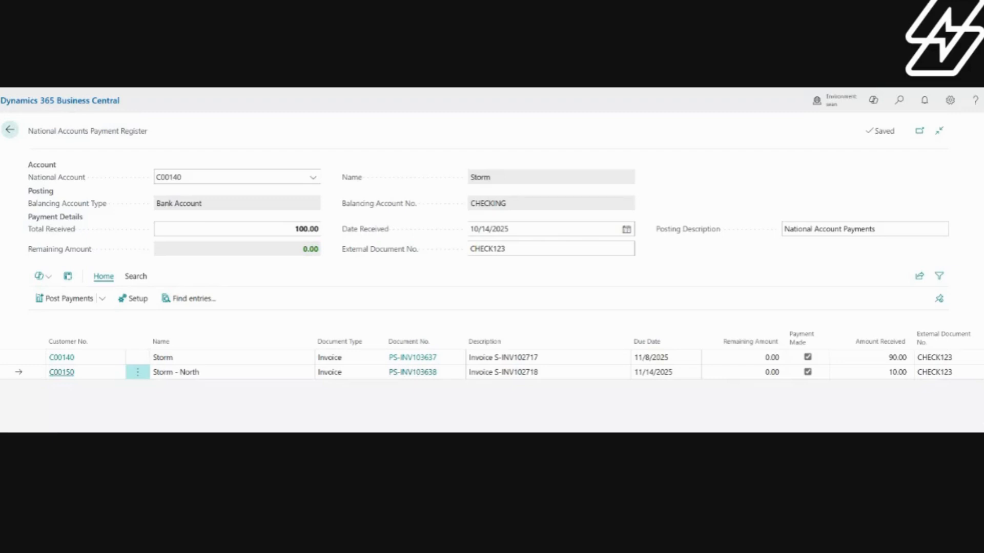
pyautogui.click(807, 358)
pyautogui.click(808, 372)
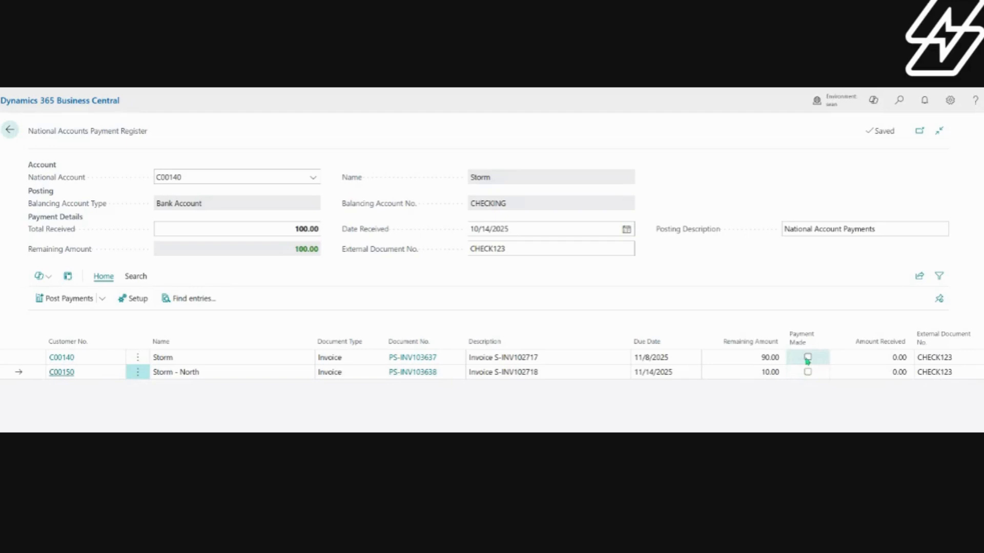
# Step: Enter the amounts received as 90 for the Storm invoice and 10 for the Storm - North invoice
pyautogui.click(852, 358)
pyautogui.write('90')
pyautogui.press('Down')
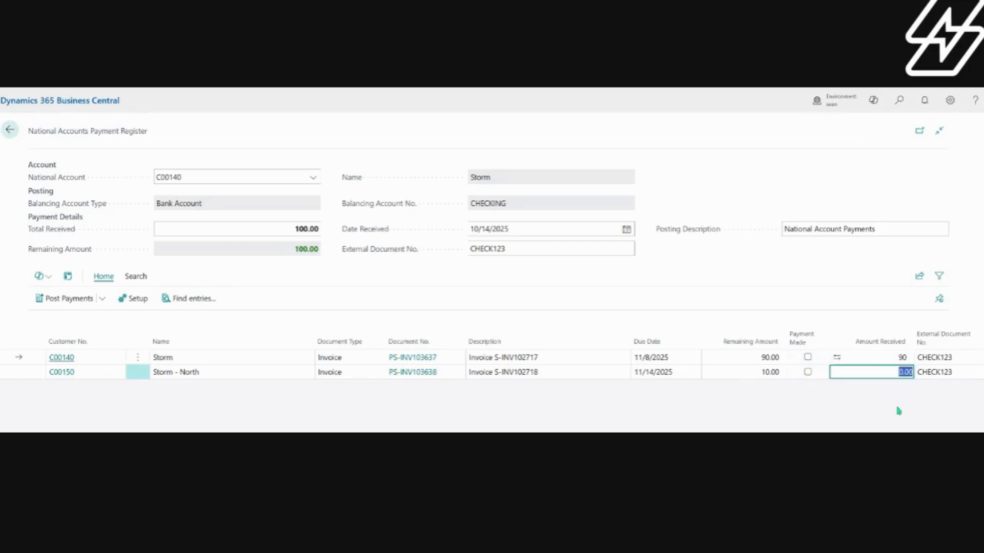
pyautogui.write('10')
pyautogui.press('Up')
pyautogui.press('Left')
pyautogui.press('Left')
pyautogui.press('Left')
pyautogui.press('Left')
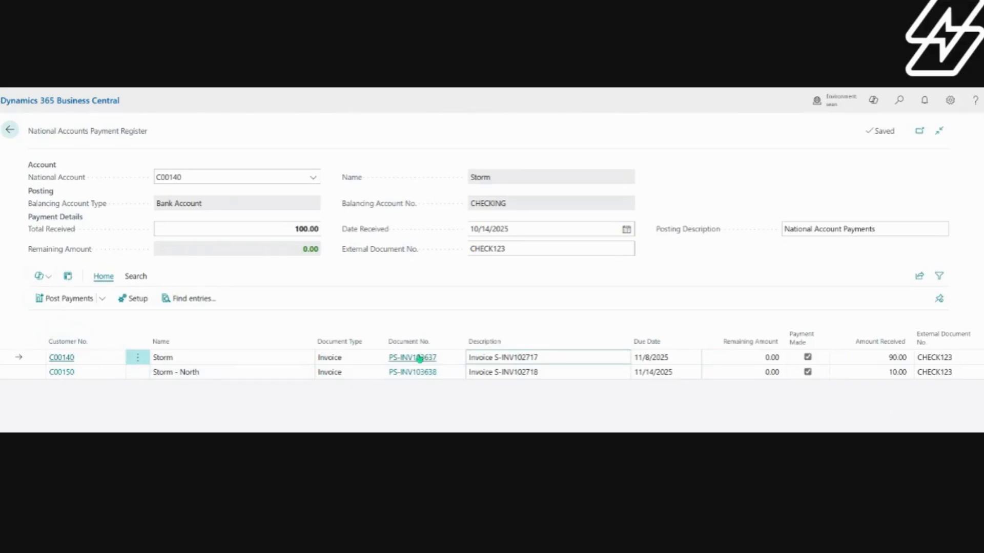
# Step: Review the Storm line's posted sales invoice, including its lines, totals and attachments, and the Storm customer card
pyautogui.click(418, 360)
pyautogui.scroll(-3, 418, 362)
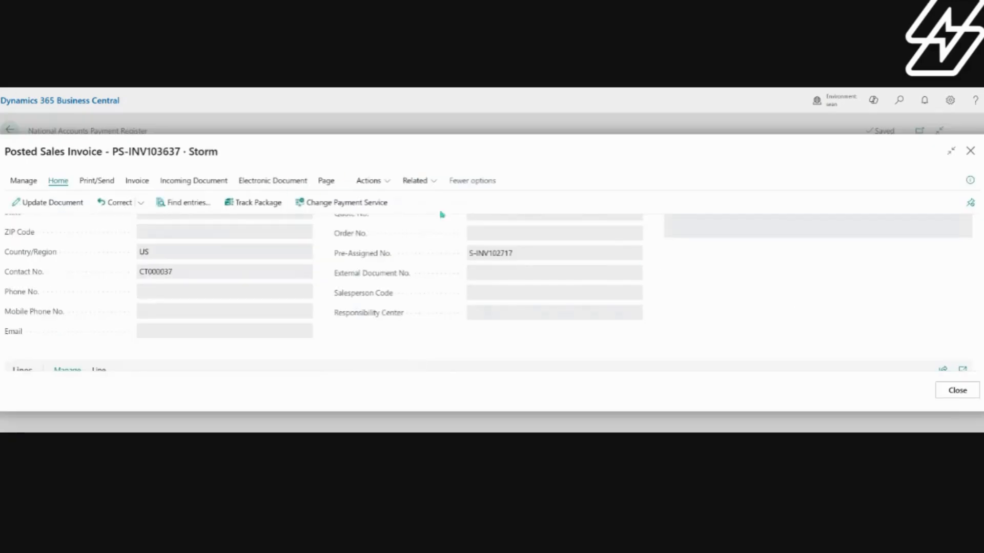
pyautogui.scroll(-6, 520, 285)
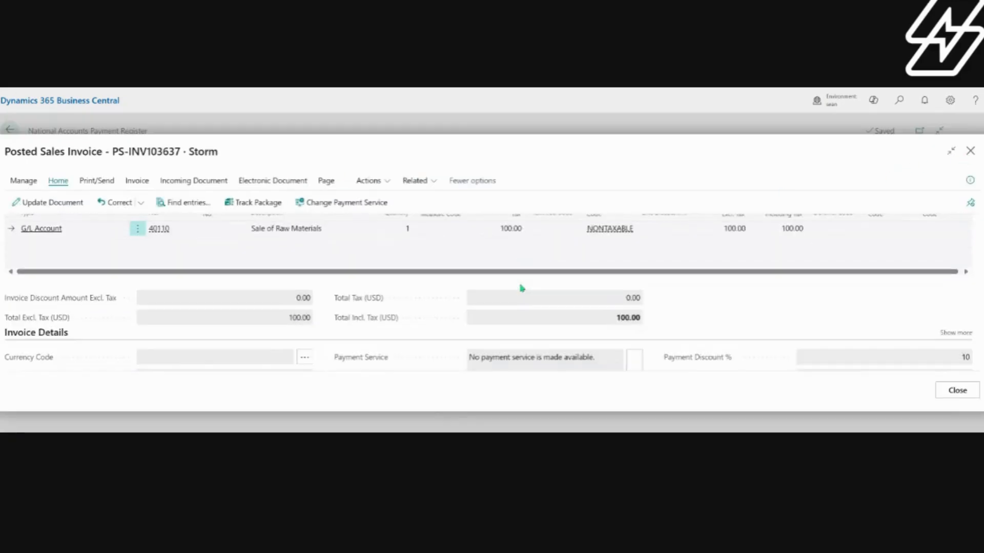
pyautogui.scroll(4, 563, 290)
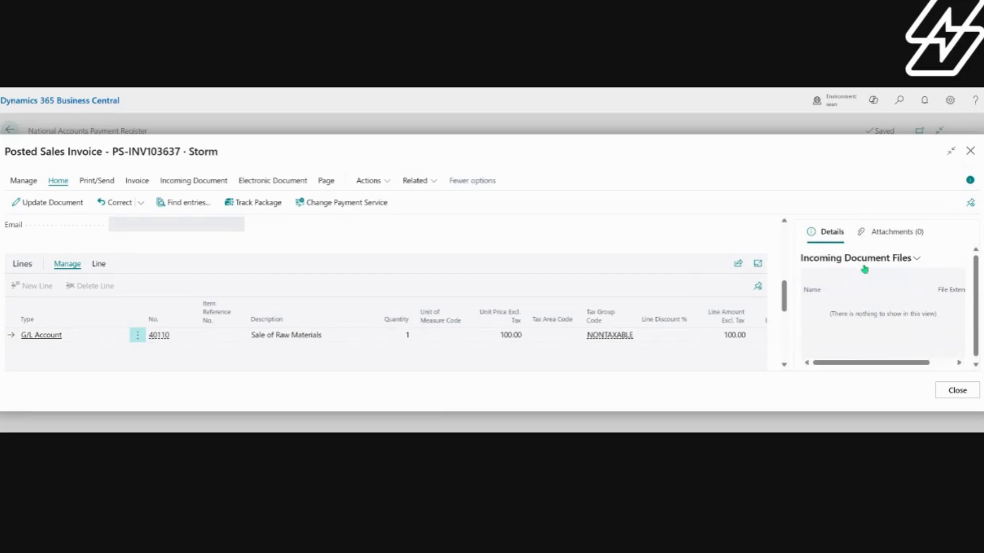
pyautogui.click(891, 235)
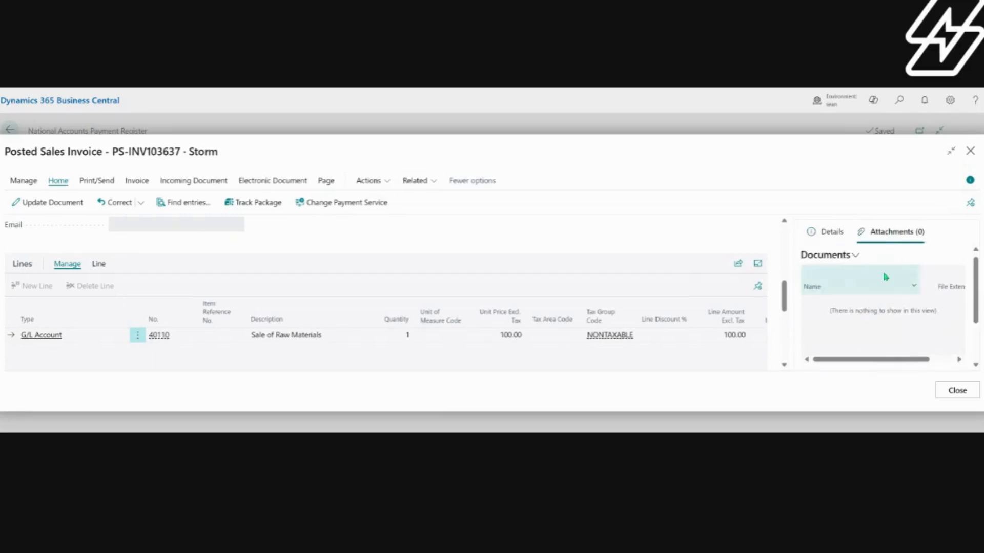
pyautogui.click(971, 152)
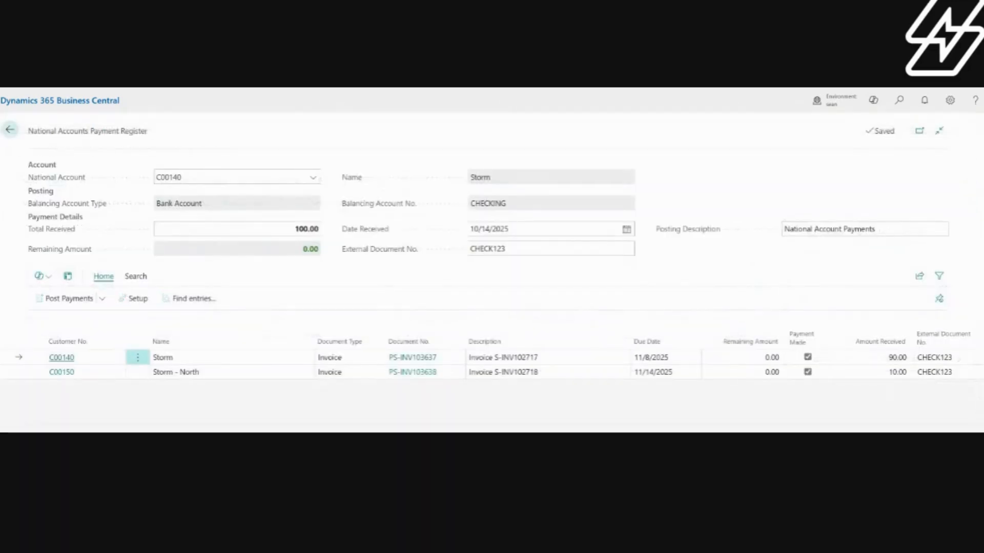
pyautogui.click(63, 359)
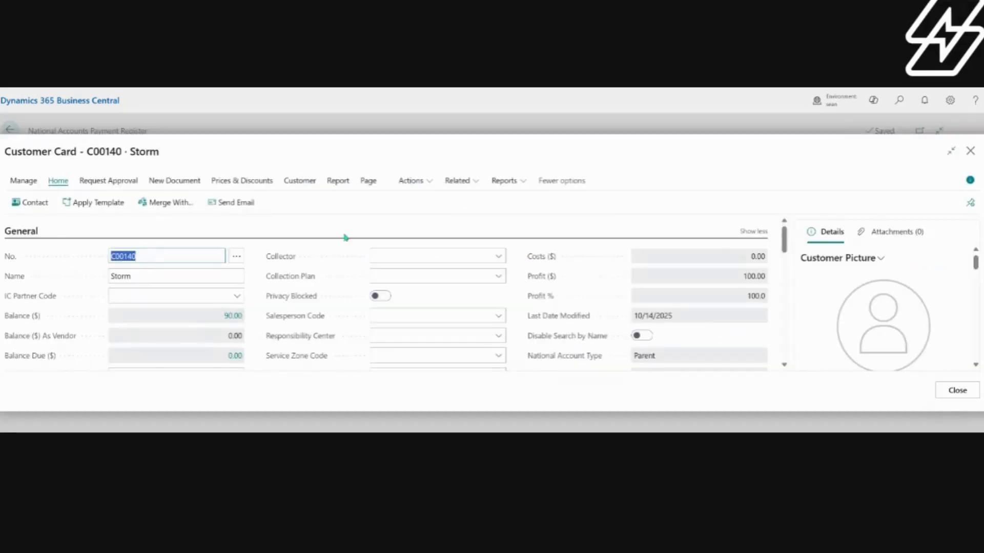
pyautogui.click(971, 152)
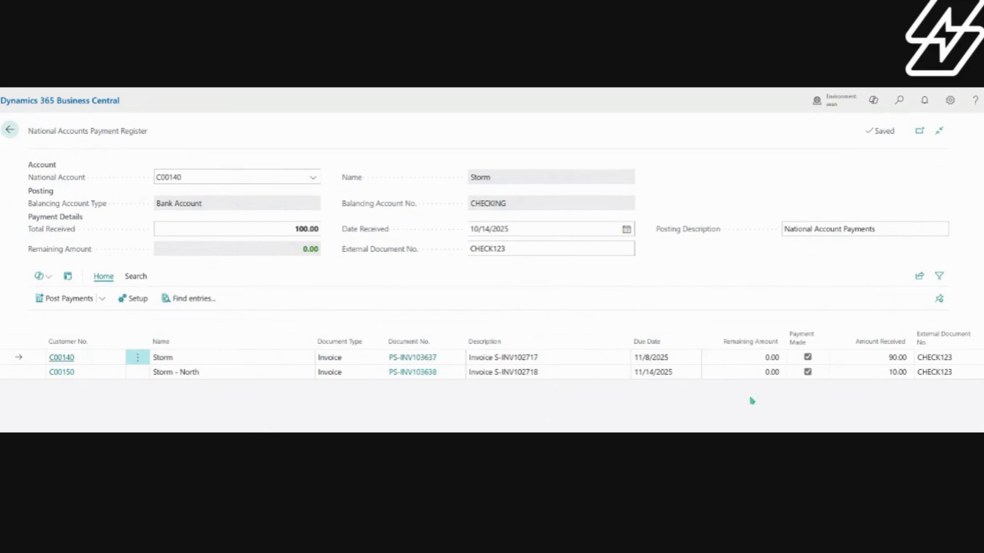
# Step: Preview the posting of the registered payments, check the related ledger entries and return to the payment register
pyautogui.click(103, 299)
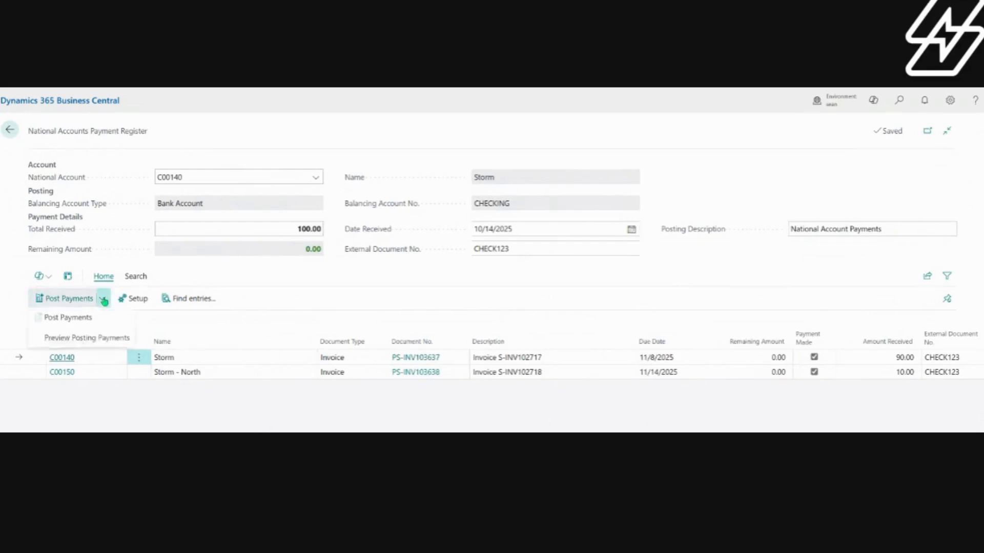
pyautogui.click(68, 340)
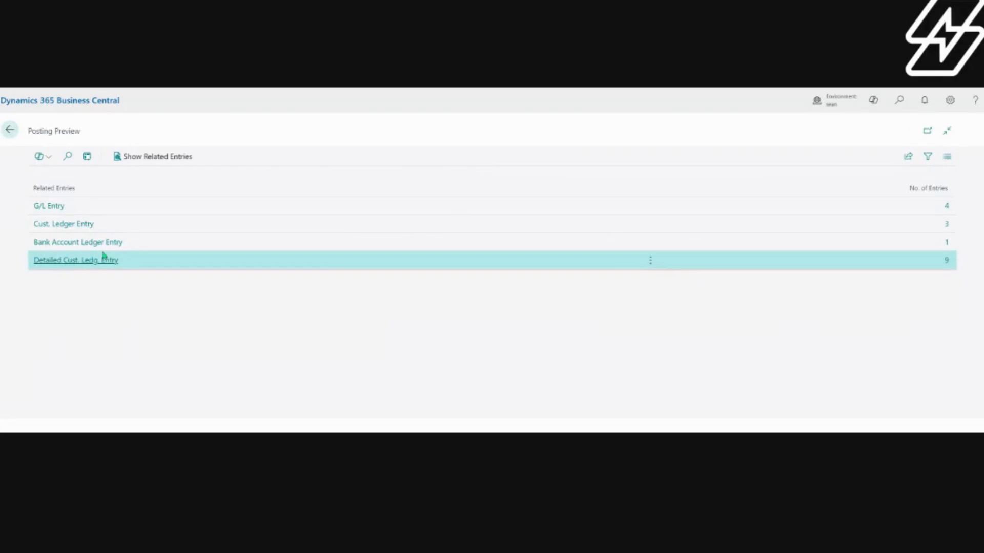
pyautogui.click(9, 130)
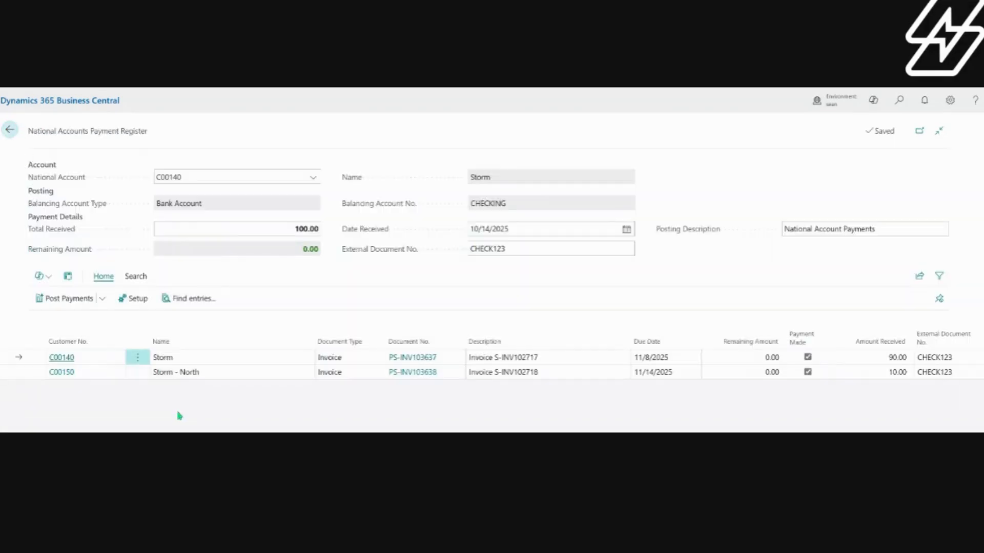
# Step: Post the payments for the Storm and Storm - North invoices and return to the national accounts list
pyautogui.click(76, 301)
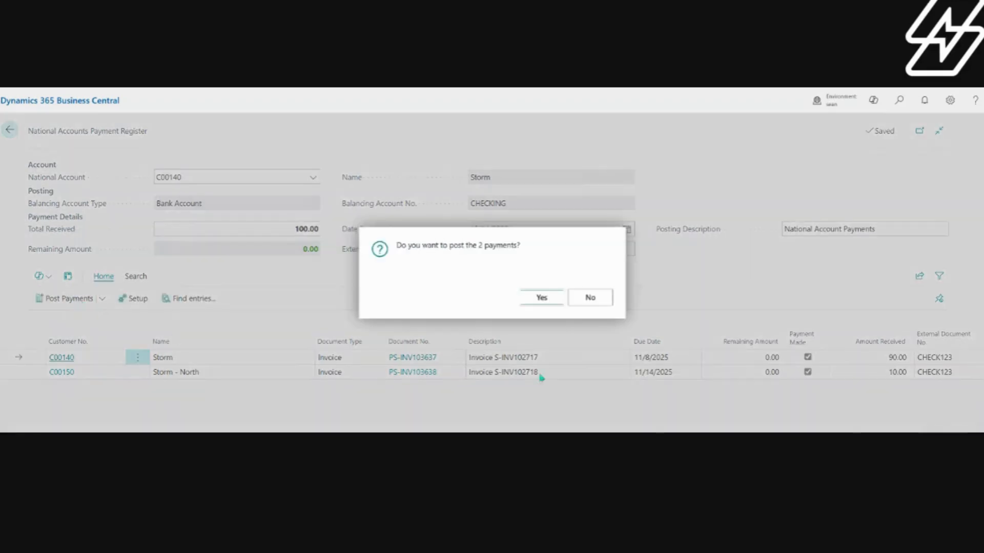
pyautogui.click(532, 301)
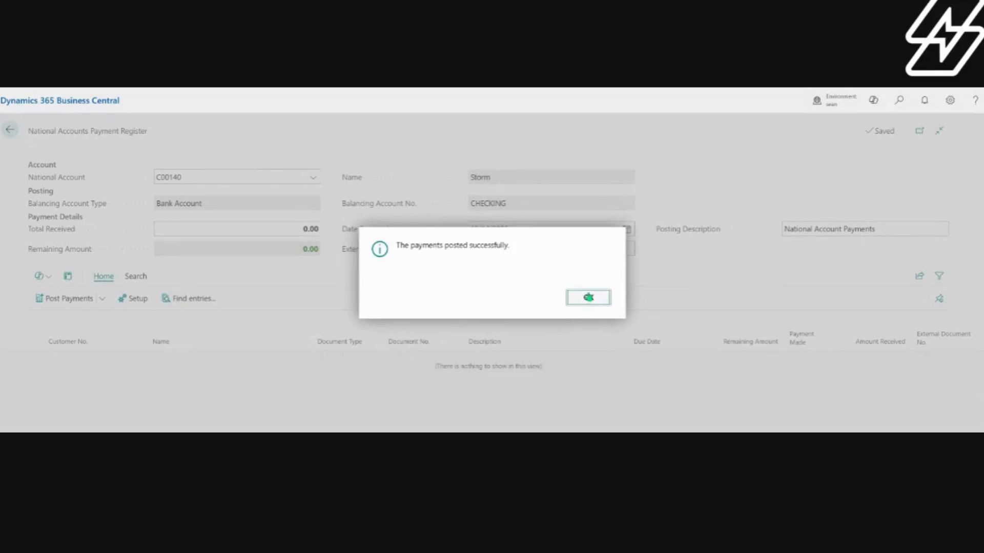
pyautogui.click(589, 298)
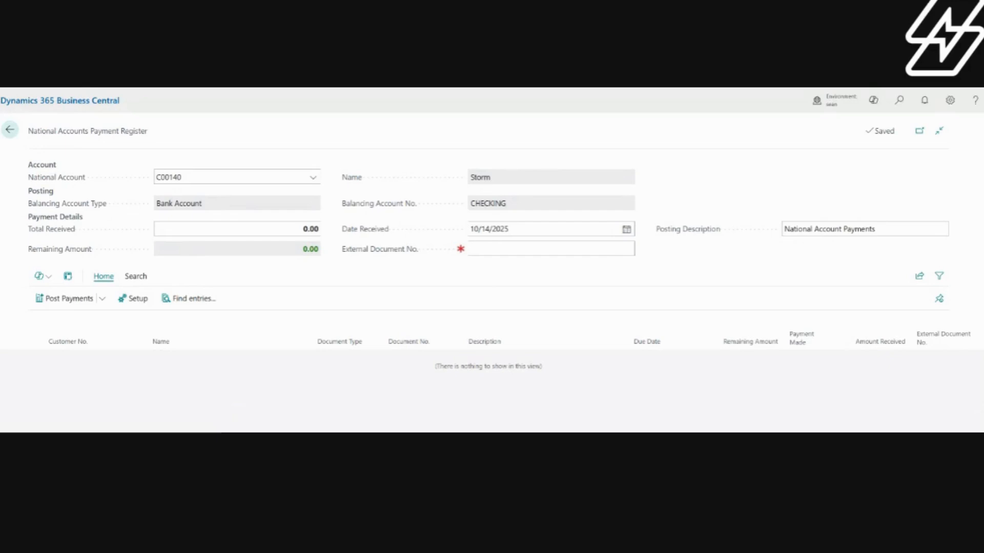
pyautogui.click(10, 130)
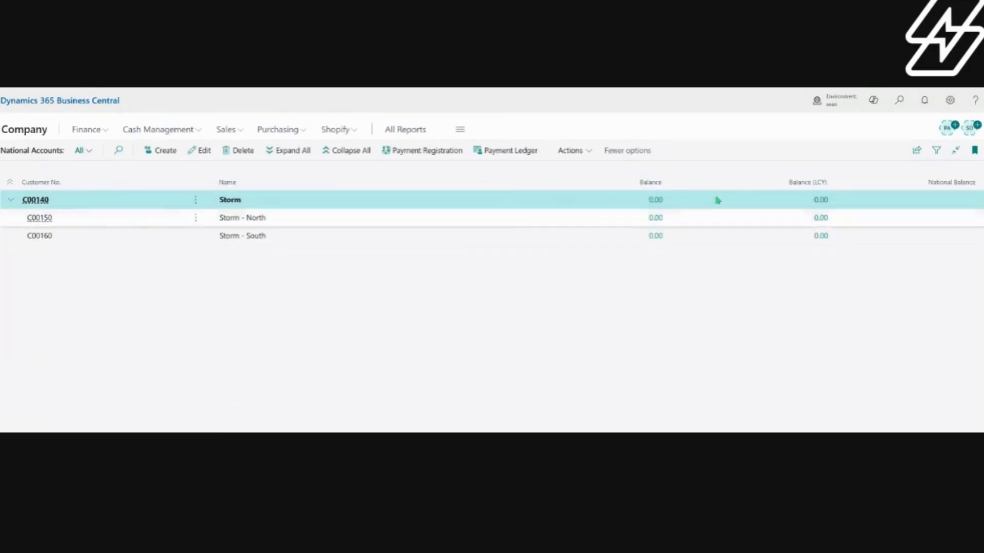